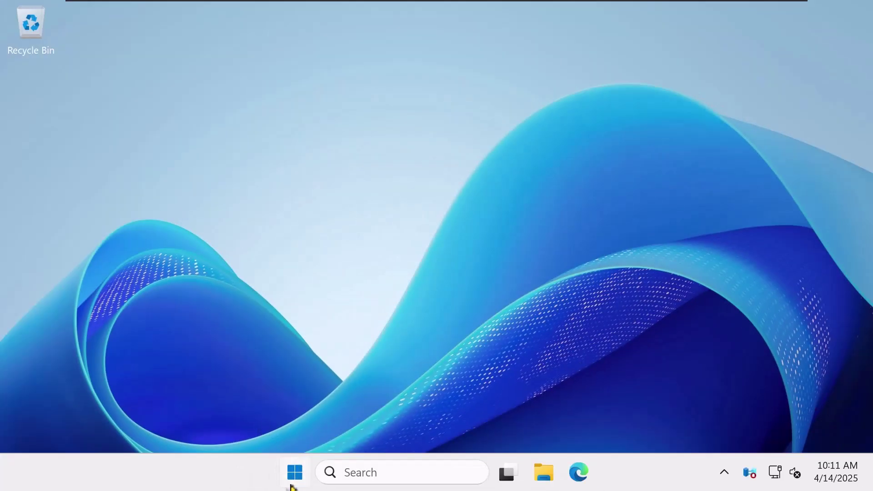
Launch Active Directory Administrative Center from Server Manager's Tools menu
{"action": "left_click", "coordinate": [295, 473]}
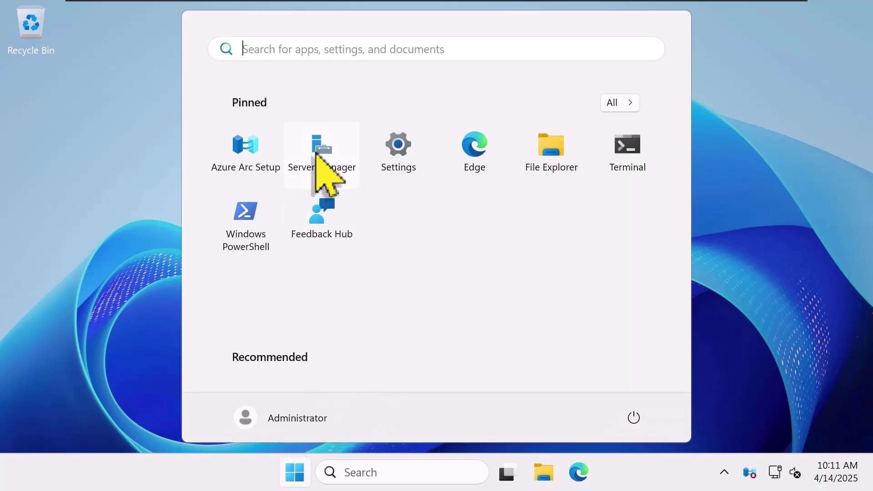
{"action": "left_click", "coordinate": [318, 145]}
{"action": "left_click", "coordinate": [756, 43]}
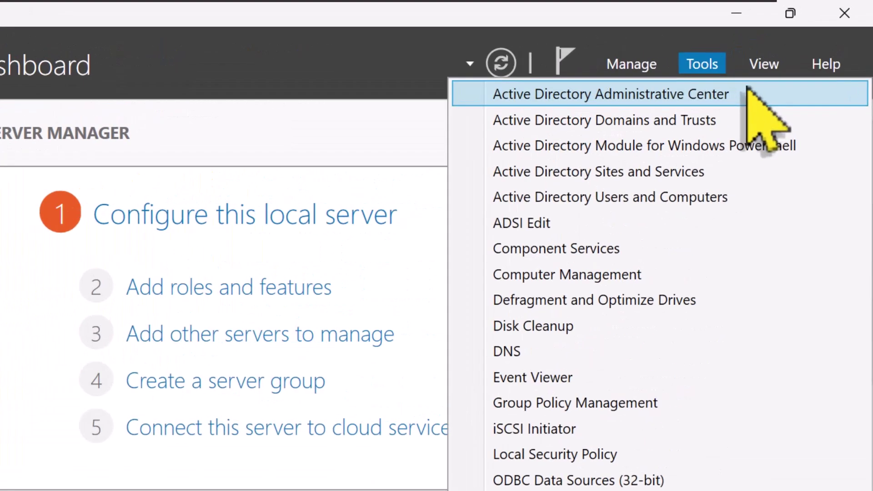
{"action": "left_click", "coordinate": [747, 93]}
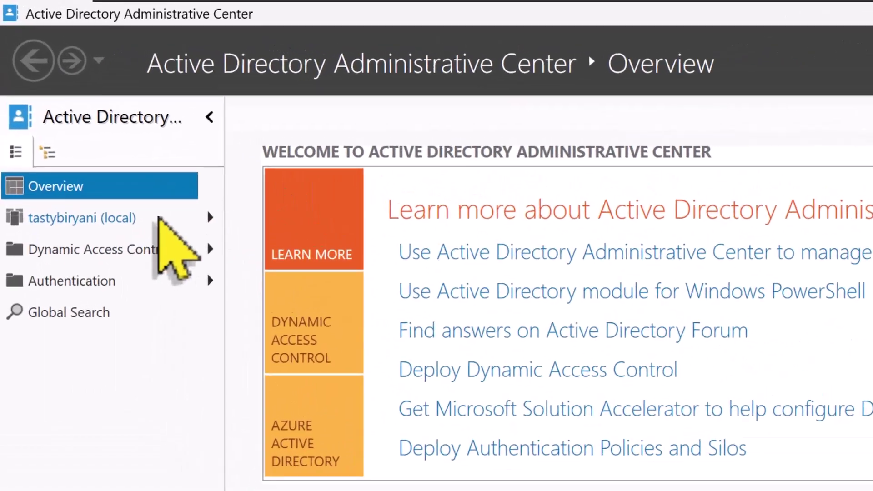
Select the tastybiryani (local) domain and choose Enable Recycle Bin
{"action": "left_click", "coordinate": [114, 222]}
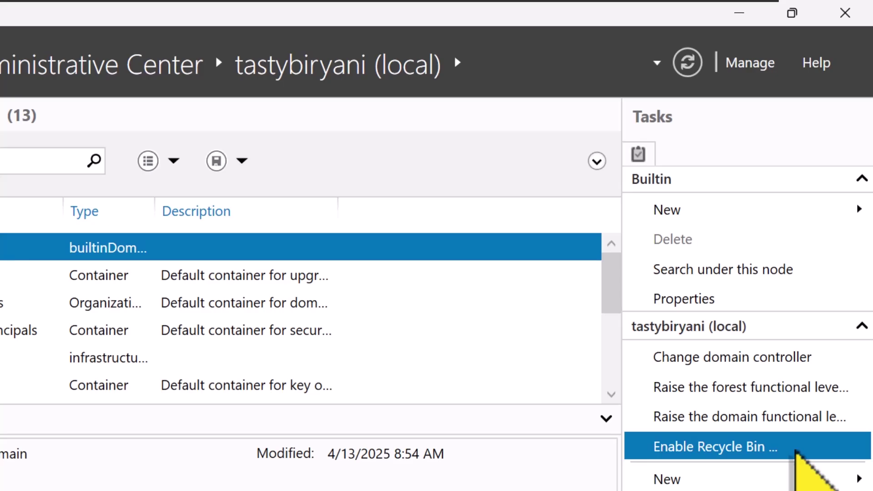
{"action": "left_click", "coordinate": [796, 448]}
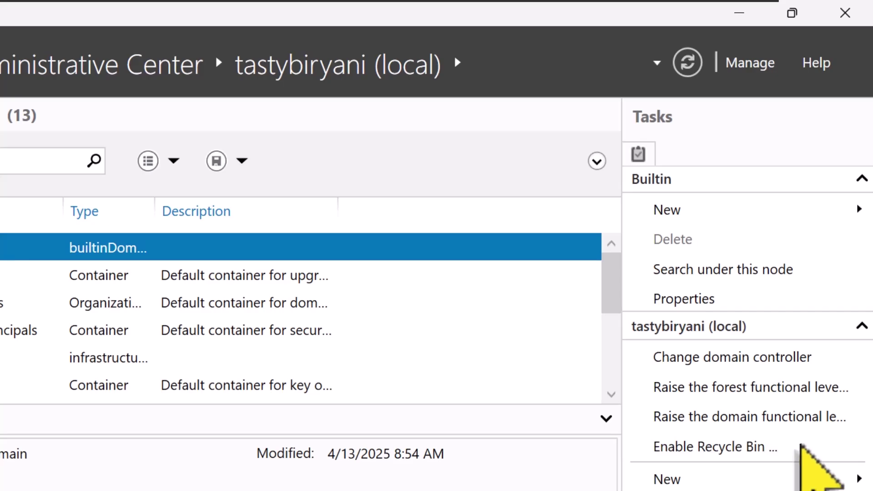
{"action": "left_click", "coordinate": [815, 434]}
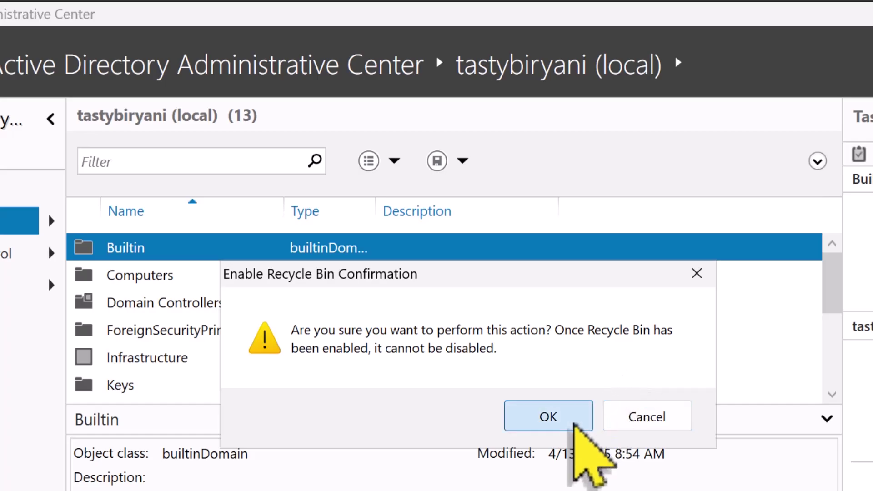
Confirm enabling the Recycle Bin and dismiss the refresh notice
{"action": "left_click", "coordinate": [571, 416]}
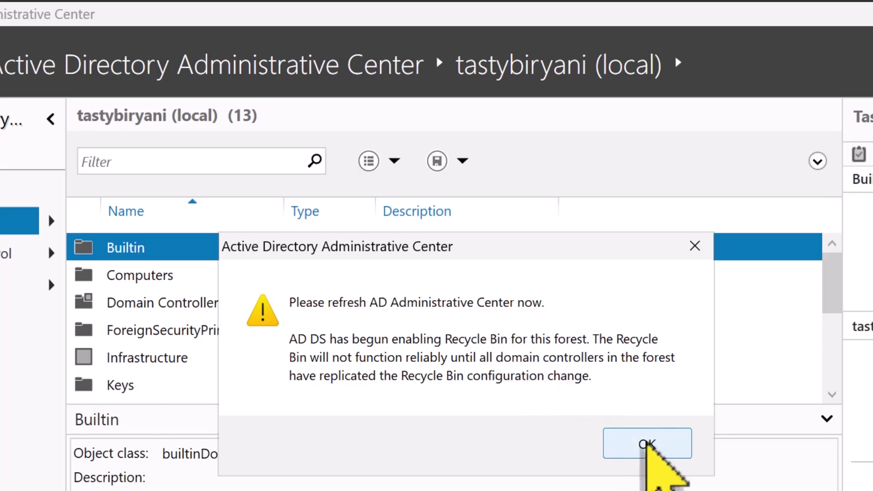
{"action": "left_click", "coordinate": [647, 444]}
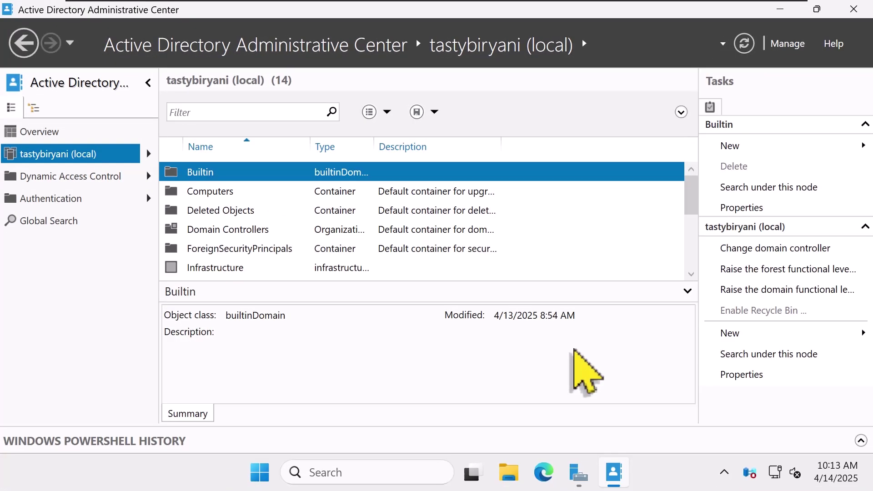
Open a maximized Terminal (Admin) PowerShell window
{"action": "right_click", "coordinate": [258, 477]}
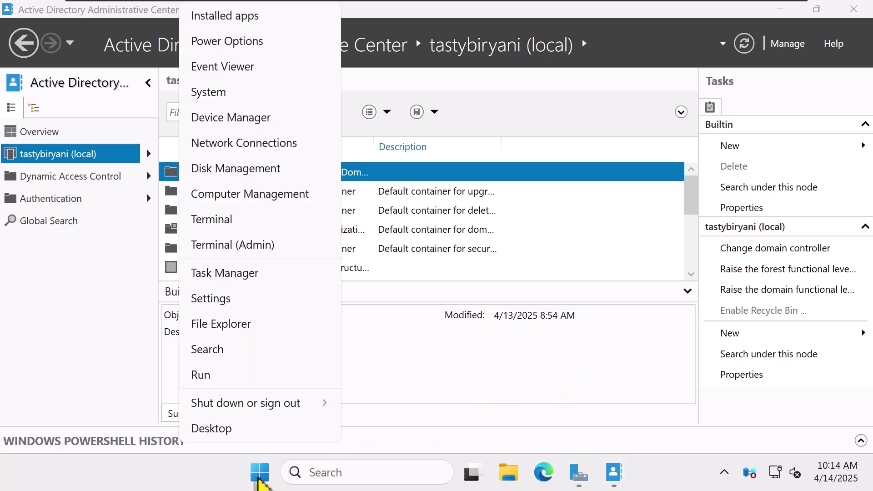
{"action": "left_click", "coordinate": [292, 246]}
{"action": "double_click", "coordinate": [390, 78]}
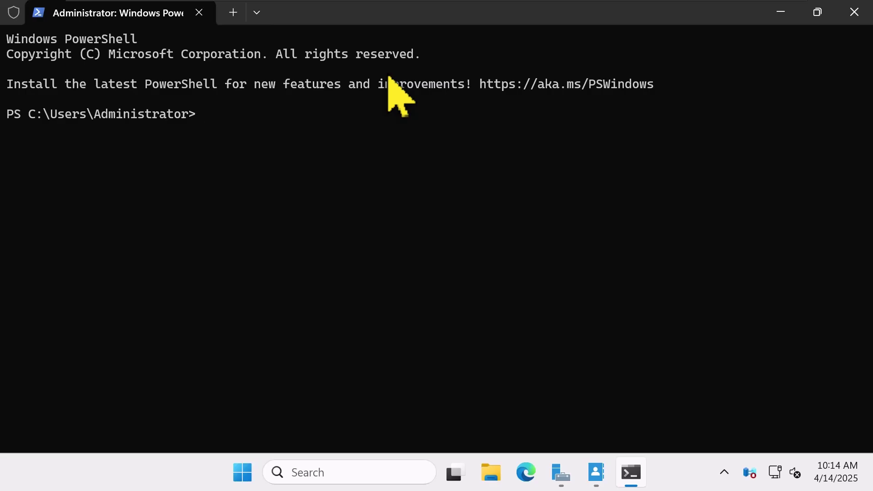
Run Enable-ADOptionalFeature 'Recycle Bin Feature' targeting tastybiryani.local, answering A to confirm
{"action": "type", "text": "En"}
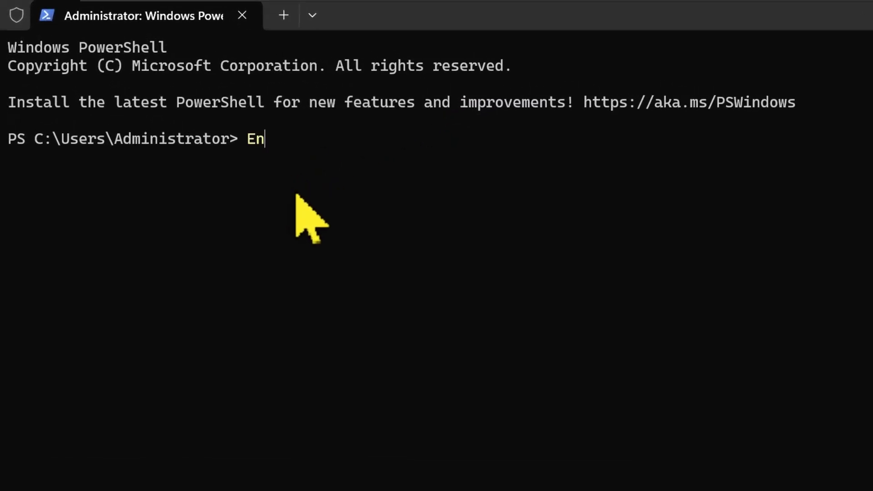
{"action": "type", "text": "able-ADOp"}
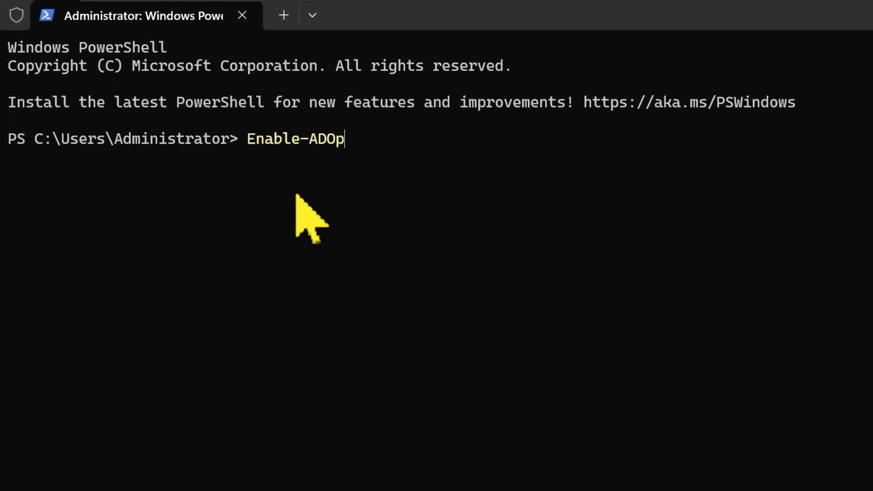
{"action": "type", "text": "tionalFeature "}
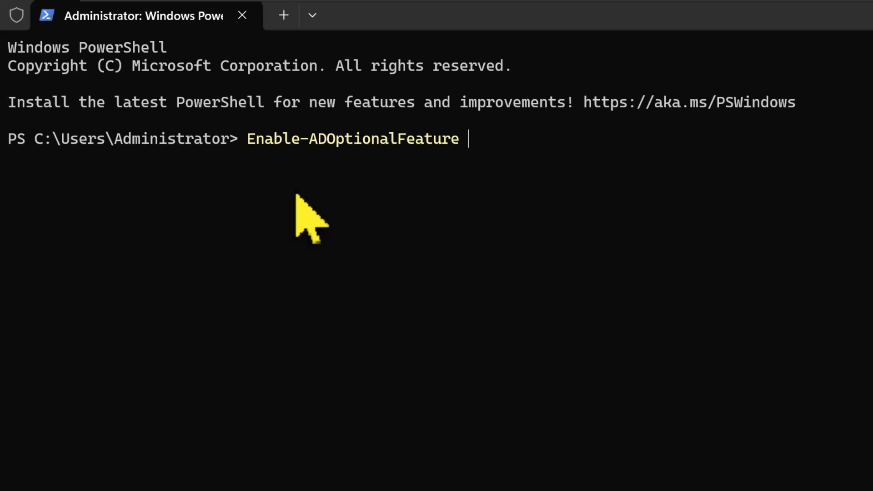
{"action": "type", "text": "'Recycle Bin Fe"}
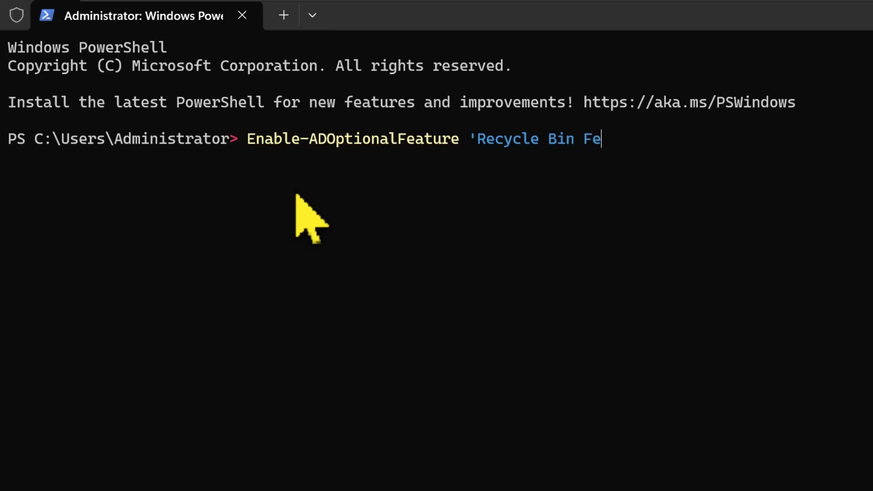
{"action": "type", "text": "ature' -Scope ForestOrConfigurationSet"}
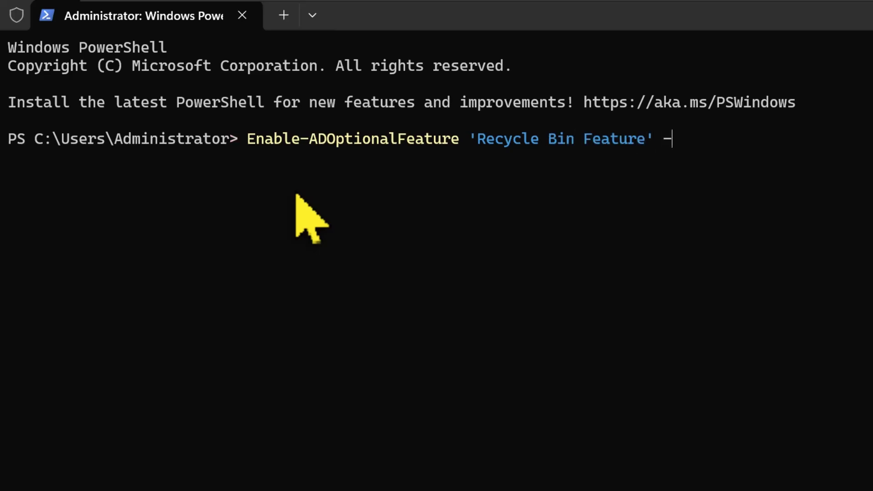
{"action": "type", "text": " -Target 't"}
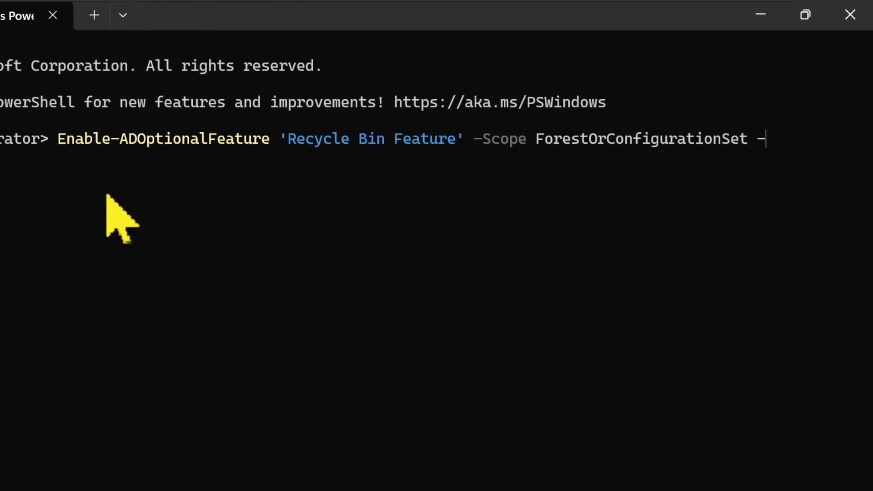
{"action": "type", "text": "astybiryani.local'"}
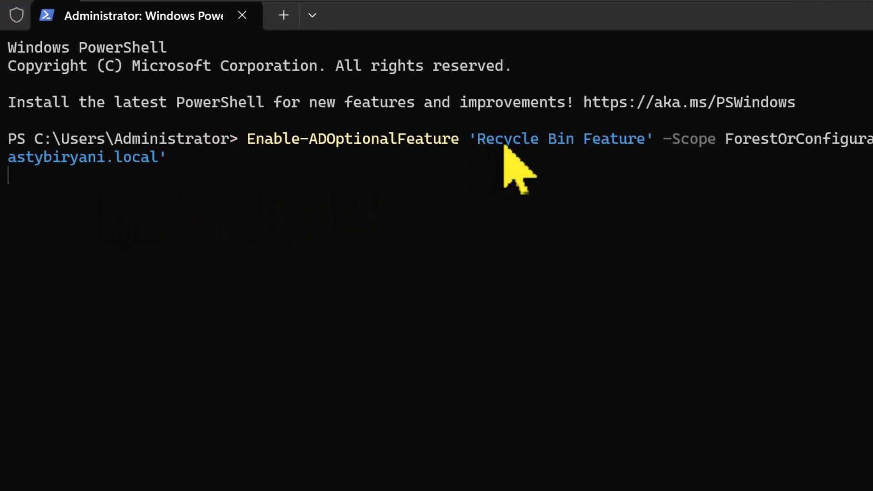
{"action": "key", "text": "Return"}
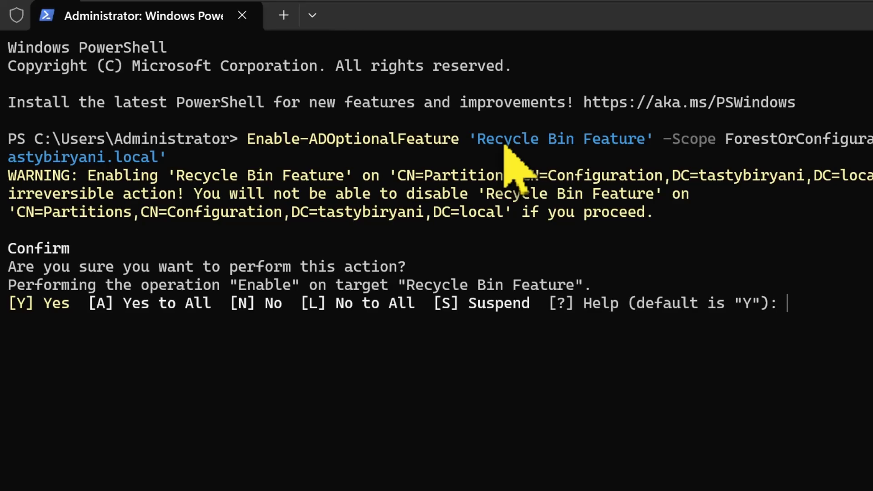
{"action": "type", "text": "A"}
{"action": "key", "text": "Return"}
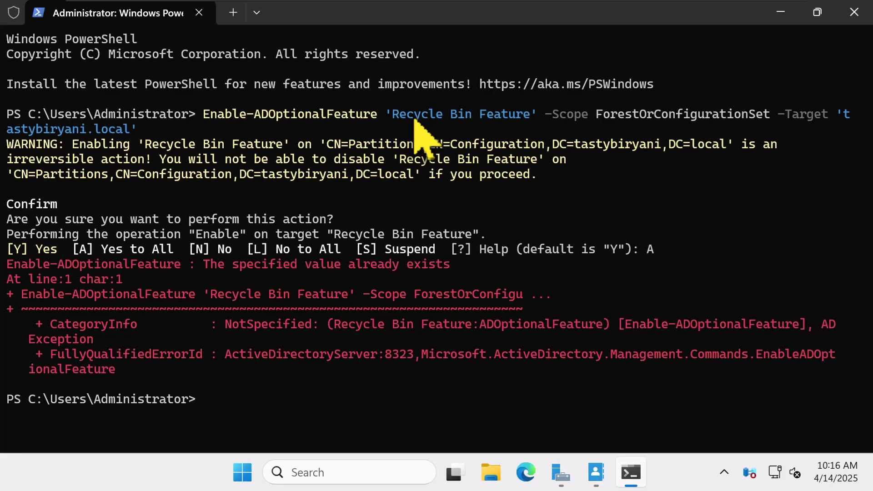
Close PowerShell, confirm Deleted Objects holds 0 items, and return to Server Manager
{"action": "left_click", "coordinate": [855, 13]}
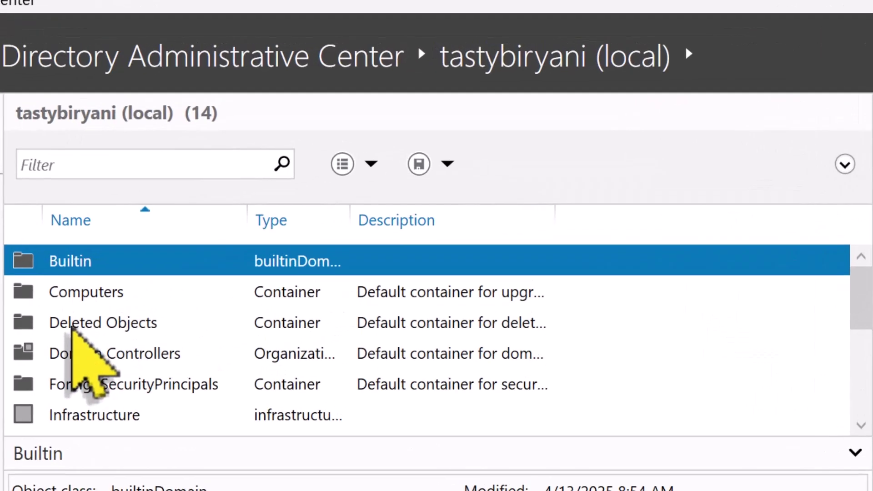
{"action": "double_click", "coordinate": [71, 326]}
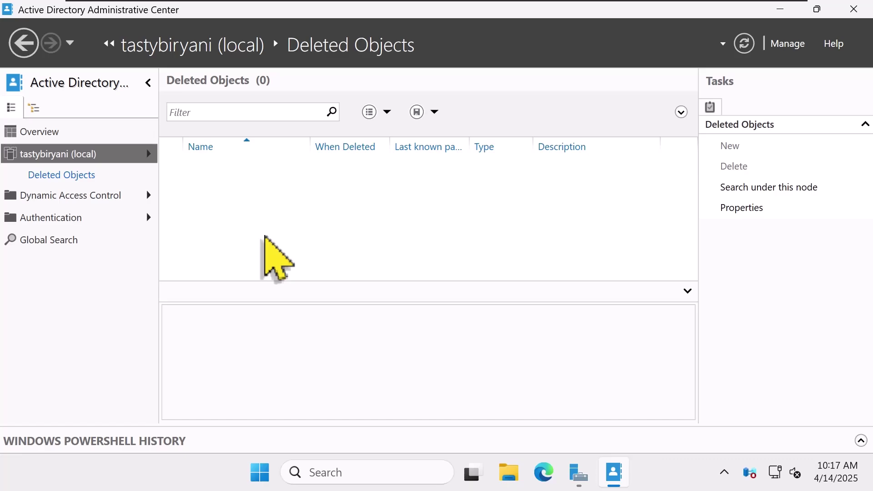
{"action": "left_click", "coordinate": [615, 472]}
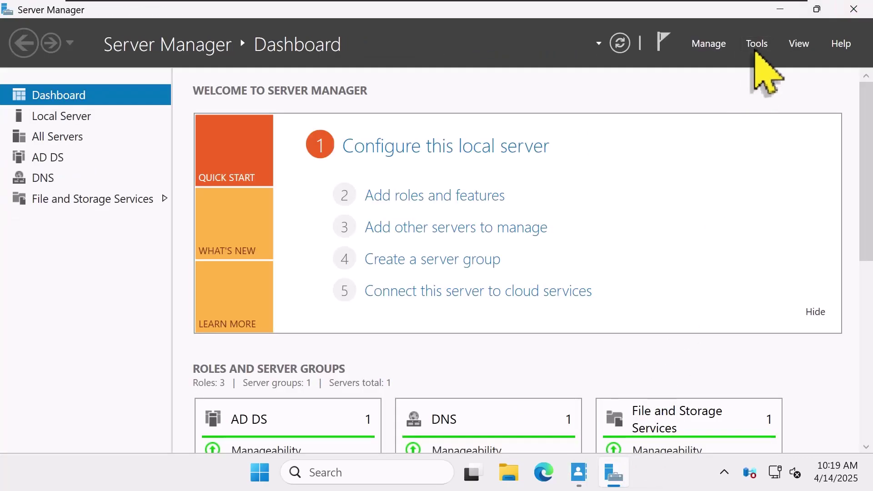
Launch Active Directory Users and Computers and delete User1 from EMEA > Users
{"action": "left_click", "coordinate": [756, 45]}
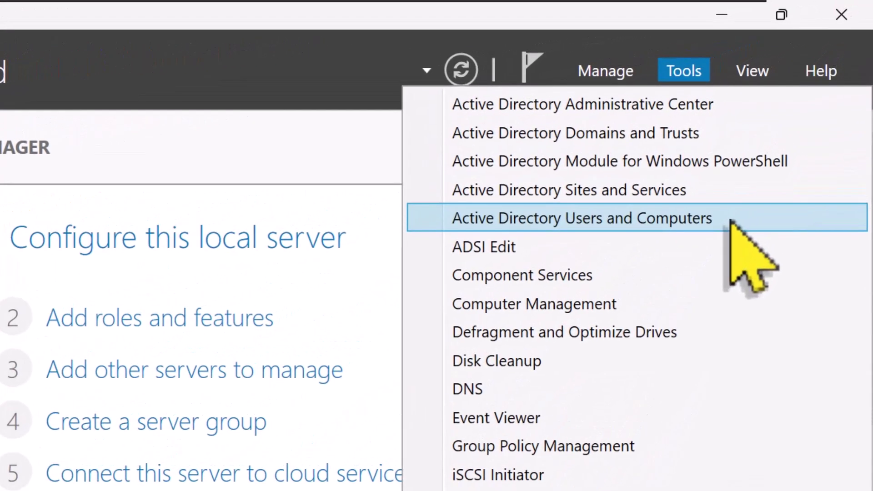
{"action": "left_click", "coordinate": [730, 220]}
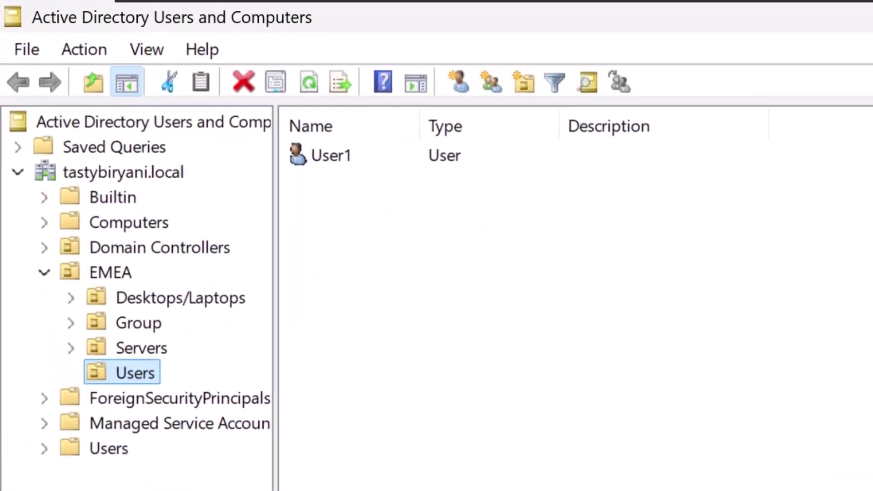
{"action": "left_click", "coordinate": [357, 153]}
{"action": "right_click", "coordinate": [357, 154]}
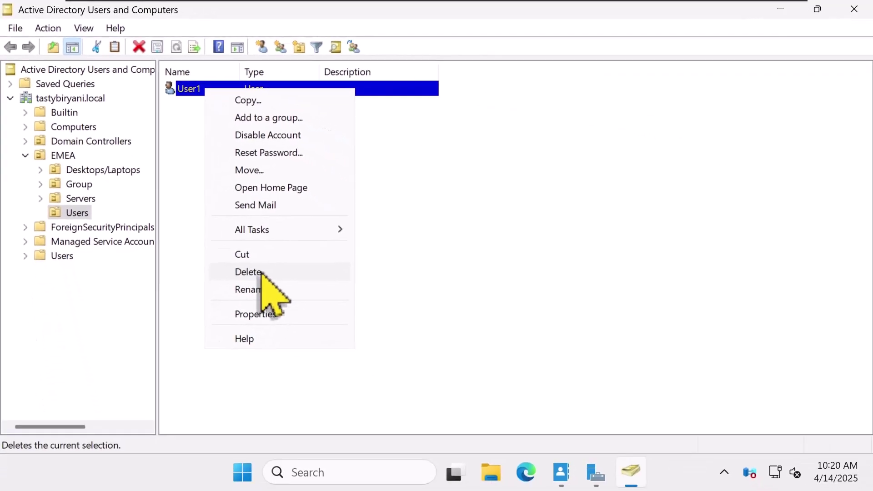
{"action": "left_click", "coordinate": [262, 273]}
{"action": "left_click", "coordinate": [487, 331]}
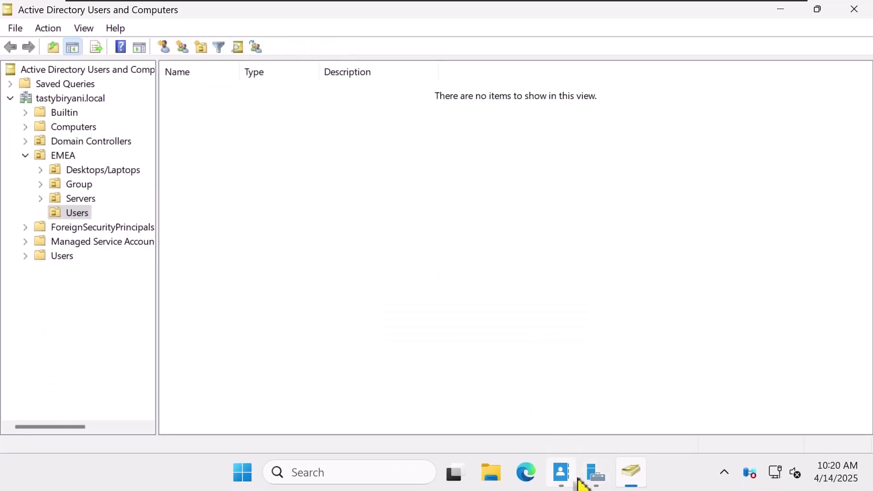
Show the deleted User1 in a refreshed Deleted Objects with full last known parent
{"action": "left_click", "coordinate": [564, 475]}
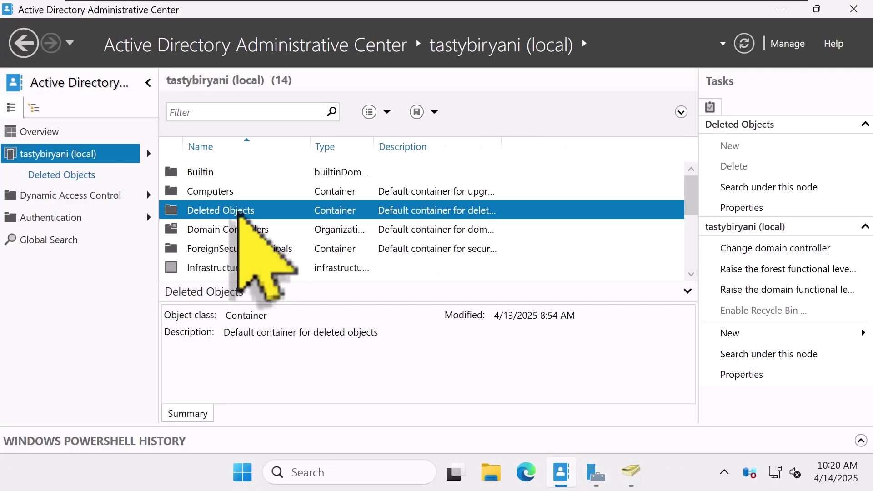
{"action": "double_click", "coordinate": [238, 212]}
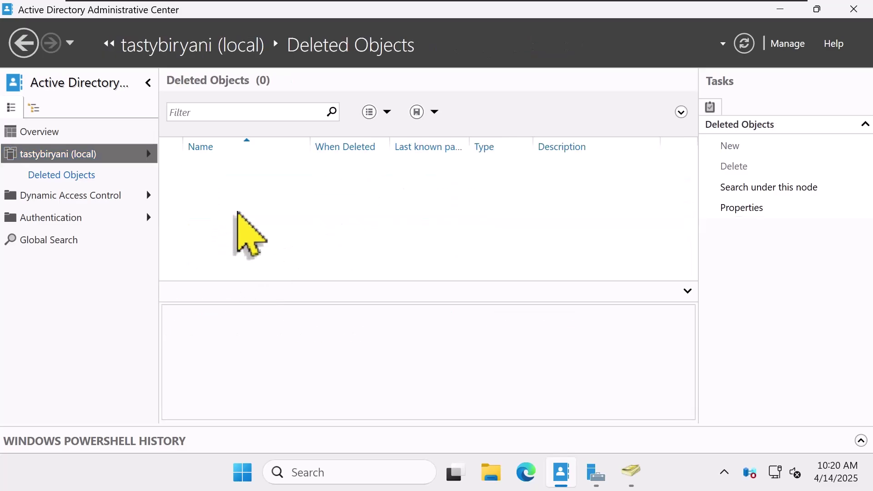
{"action": "left_click", "coordinate": [744, 44]}
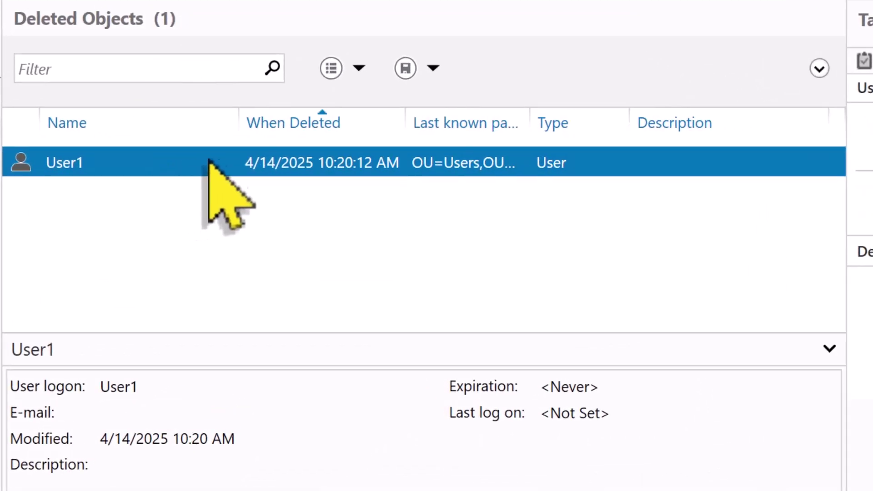
{"action": "double_click", "coordinate": [529, 123]}
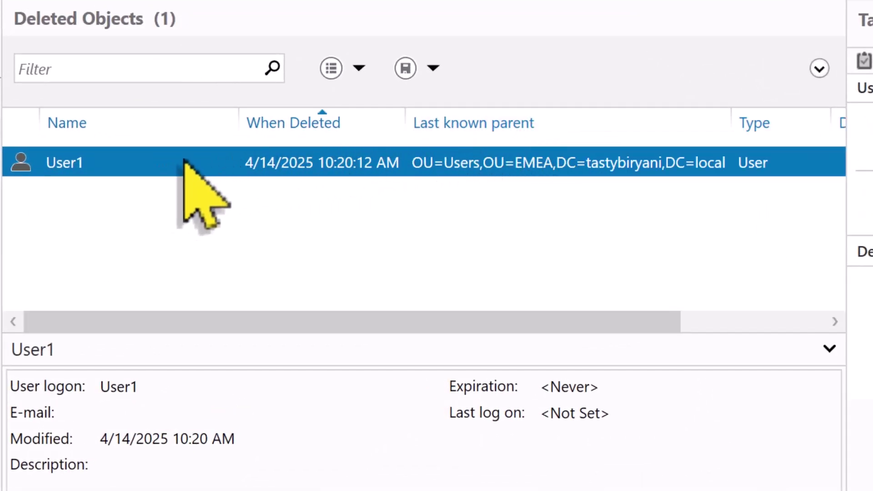
Restore User1 to its original EMEA Users location
{"action": "right_click", "coordinate": [160, 162]}
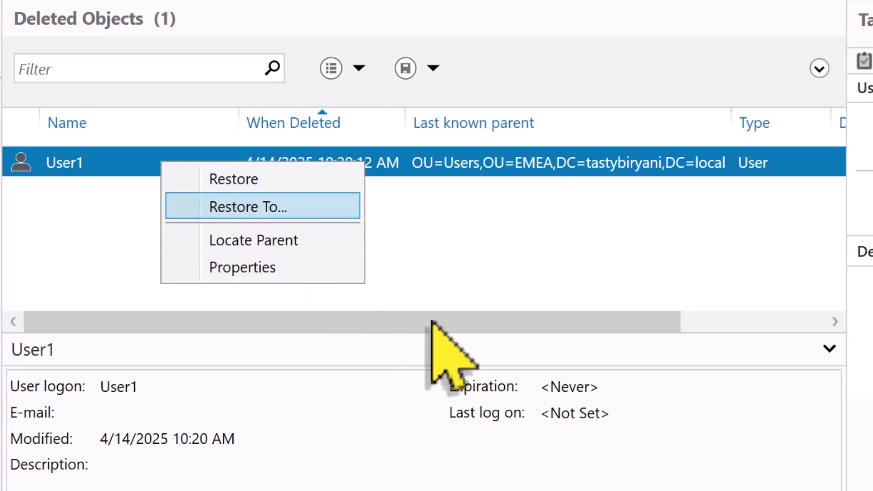
{"action": "key", "text": "Return"}
{"action": "left_click", "coordinate": [631, 473]}
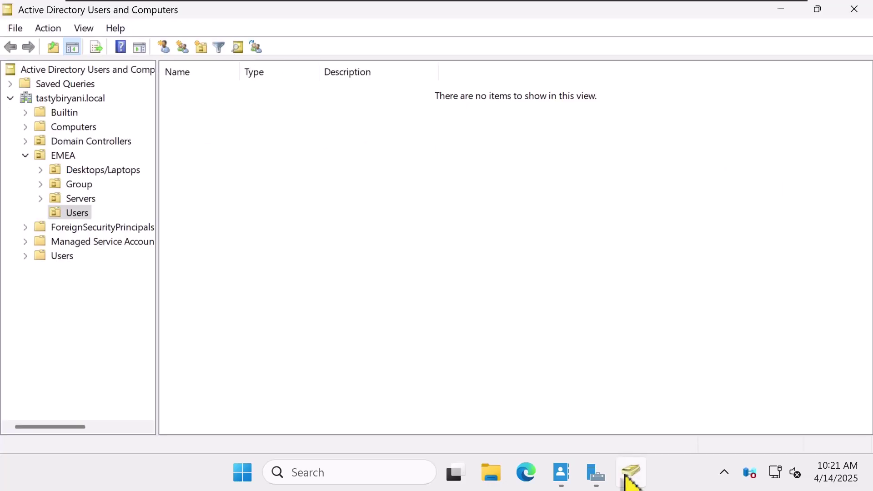
Refresh EMEA's Users OU and delete the restored User1 account
{"action": "left_click", "coordinate": [63, 155]}
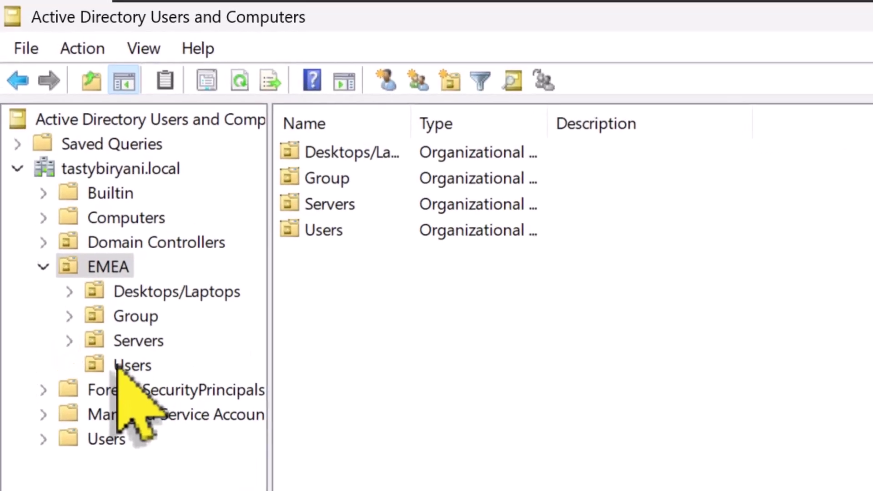
{"action": "left_click", "coordinate": [119, 364]}
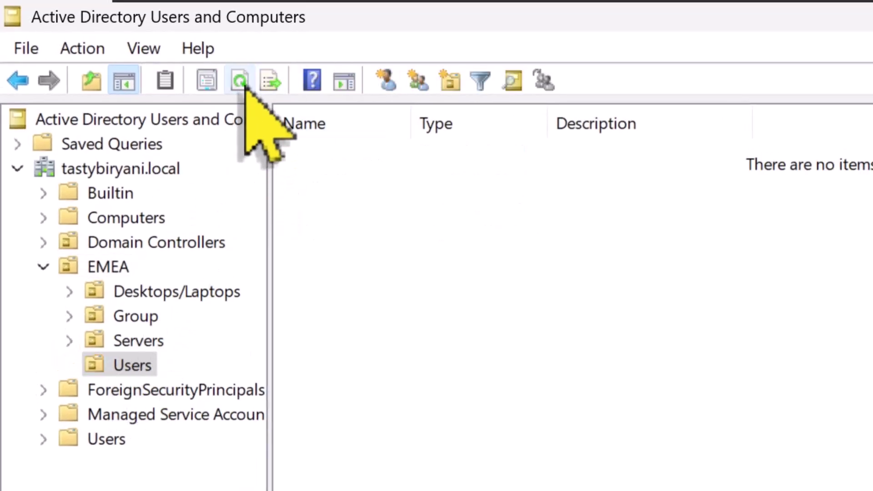
{"action": "left_click", "coordinate": [246, 85]}
{"action": "left_click", "coordinate": [356, 155]}
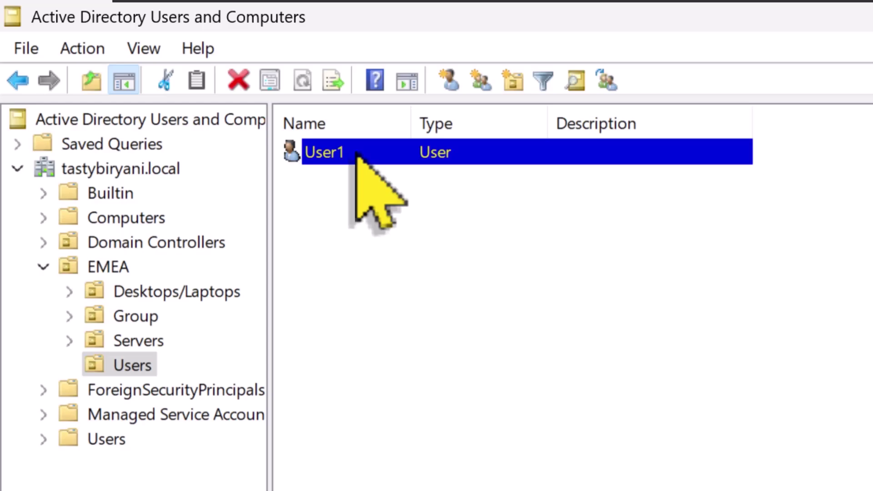
{"action": "right_click", "coordinate": [362, 150]}
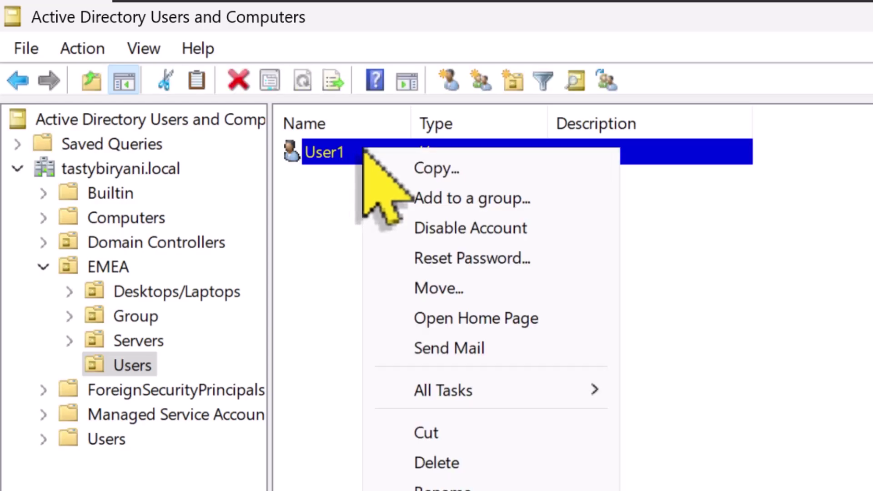
{"action": "left_click", "coordinate": [505, 462]}
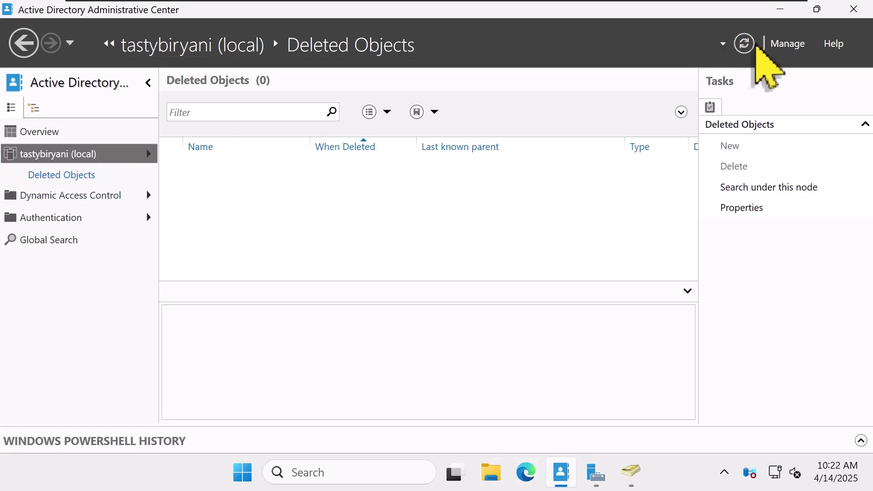
Use Restore To to put User1 into tastybiryani's top-level Users container
{"action": "left_click", "coordinate": [752, 45]}
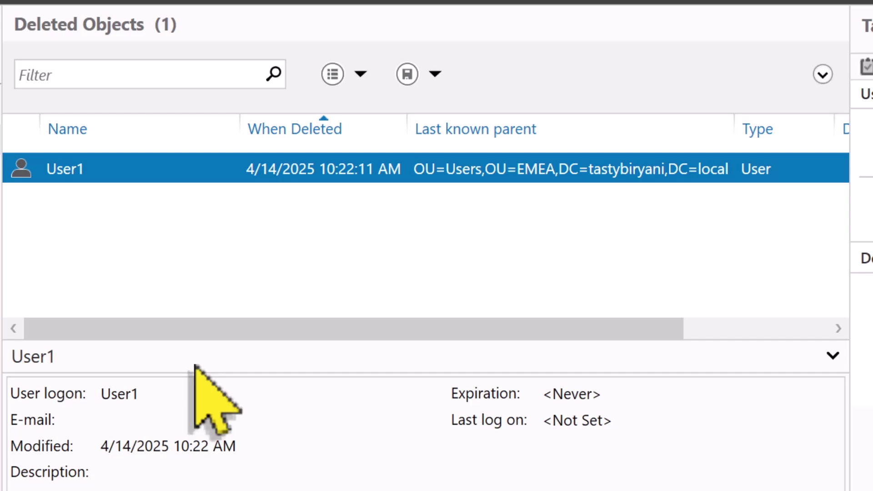
{"action": "right_click", "coordinate": [127, 175]}
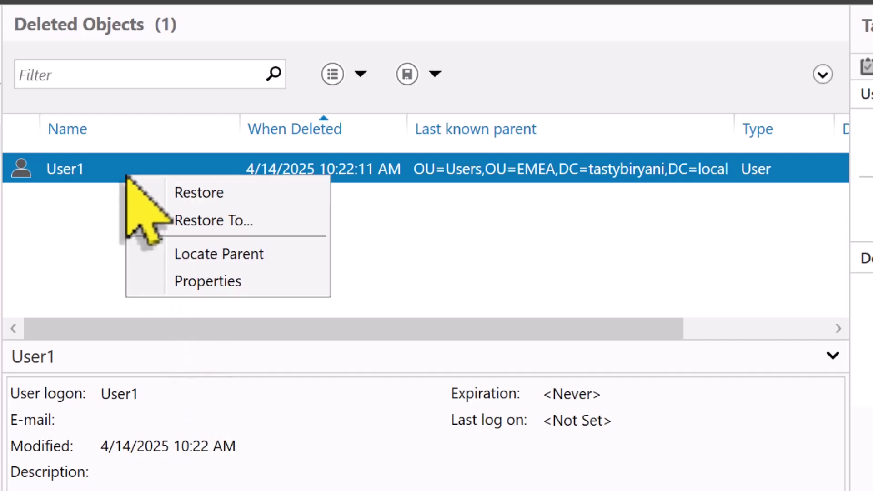
{"action": "left_click", "coordinate": [285, 221]}
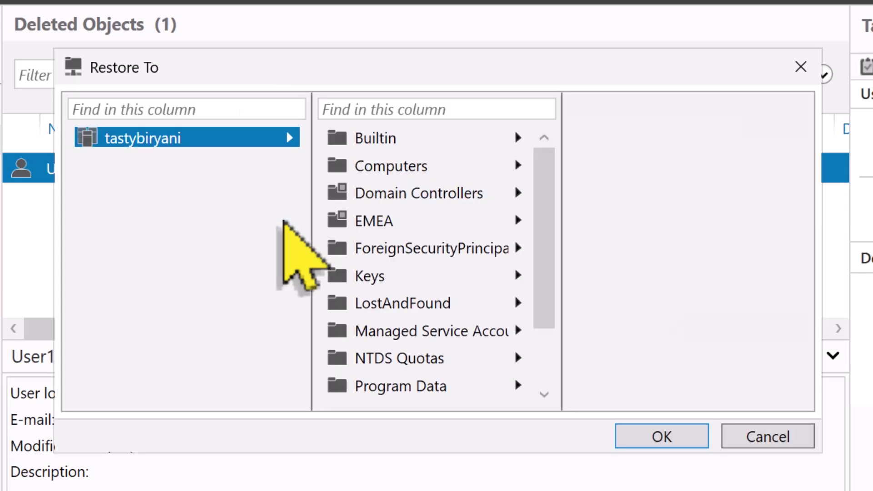
{"action": "scroll", "coordinate": [360, 312], "scroll_direction": "down", "scroll_amount": 1}
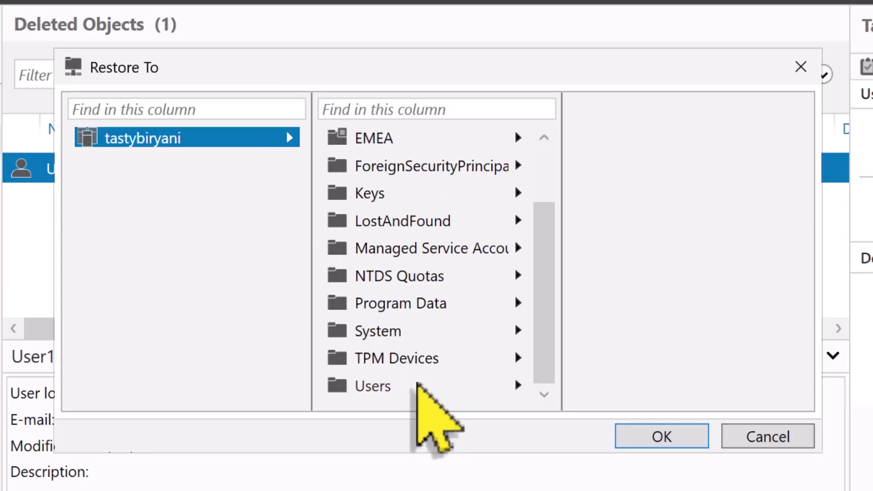
{"action": "left_click", "coordinate": [416, 386]}
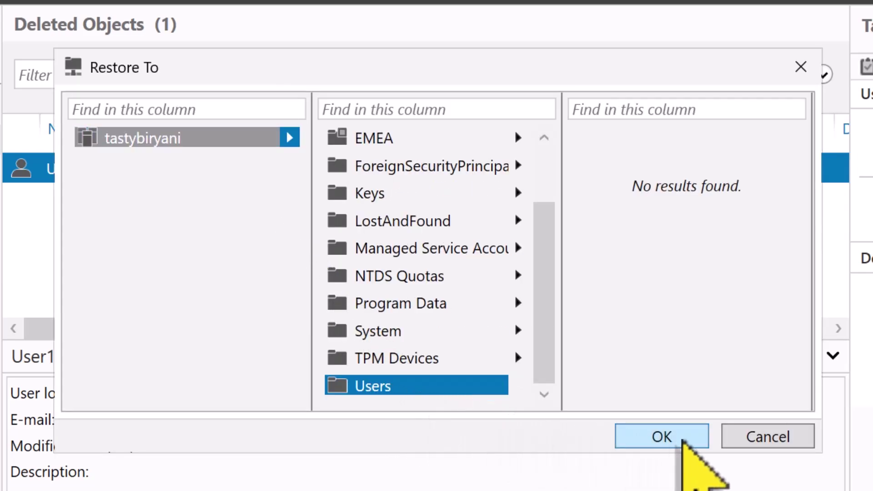
{"action": "left_click", "coordinate": [662, 435]}
Verify the restored User1 appears in the domain's Users container
{"action": "left_click", "coordinate": [601, 473]}
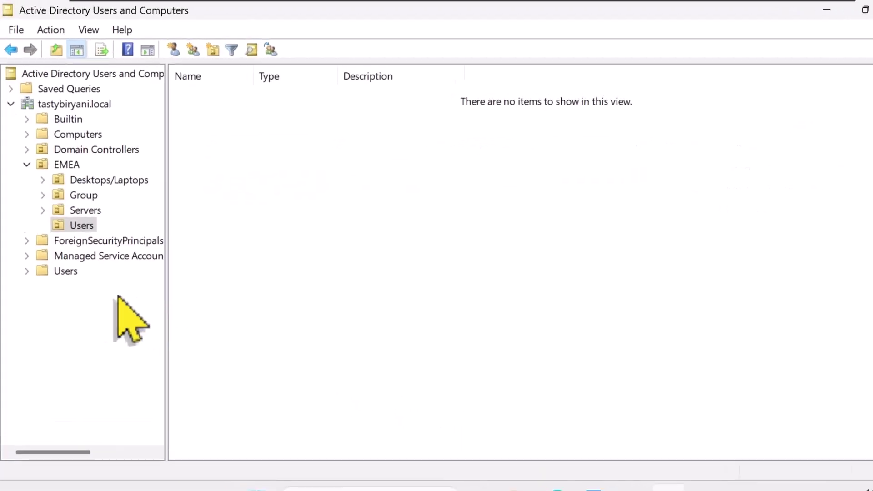
{"action": "left_click", "coordinate": [60, 256]}
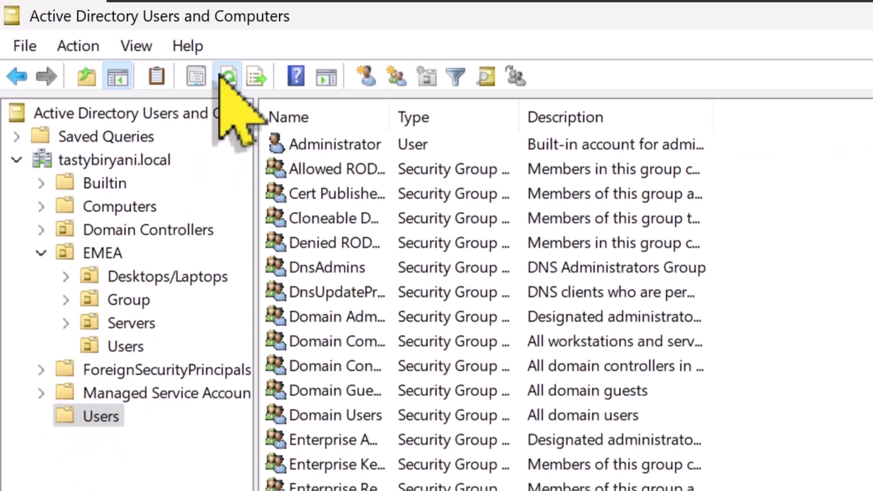
{"action": "left_click", "coordinate": [227, 77]}
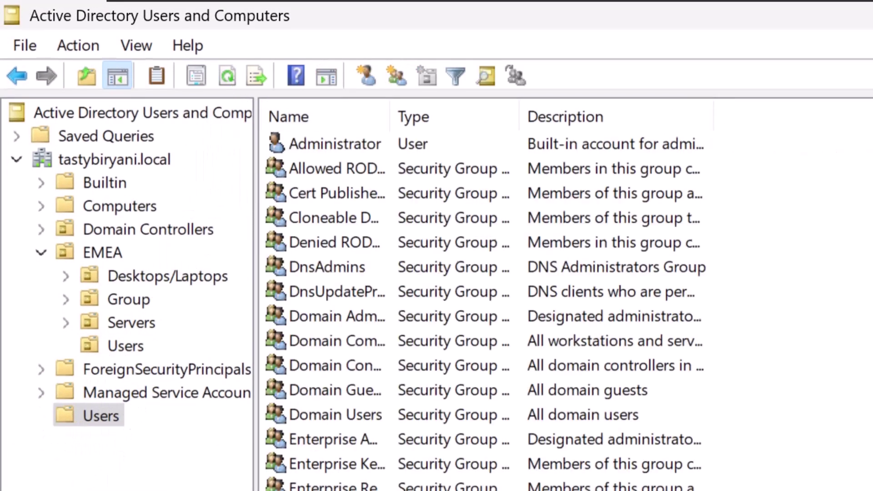
{"action": "left_click", "coordinate": [318, 490]}
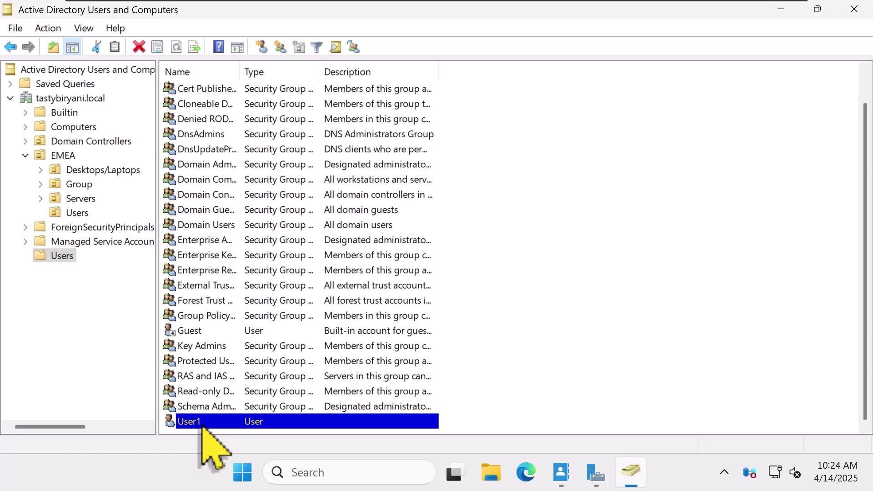
{"action": "left_click", "coordinate": [561, 473]}
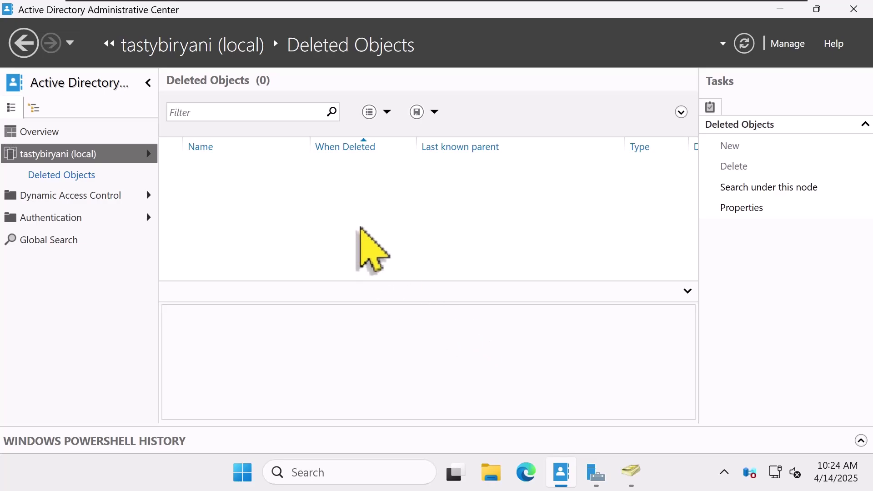
{"action": "left_click", "coordinate": [631, 473]}
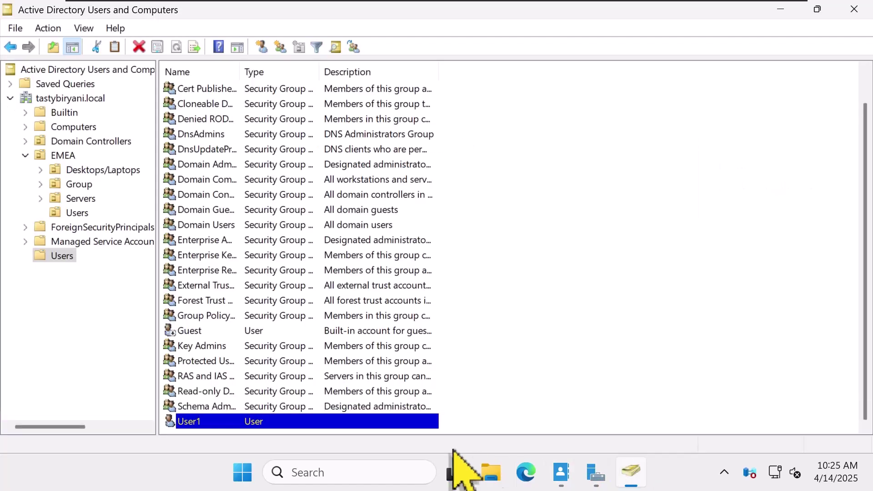
Delete User1 from Users again and open an elevated PowerShell terminal
{"action": "right_click", "coordinate": [243, 422]}
{"action": "left_click", "coordinate": [304, 346]}
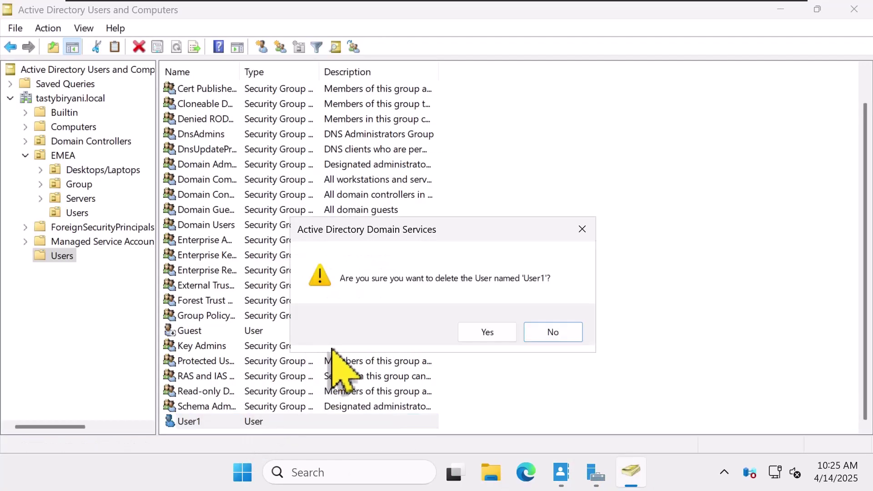
{"action": "left_click", "coordinate": [495, 336]}
{"action": "right_click", "coordinate": [242, 470]}
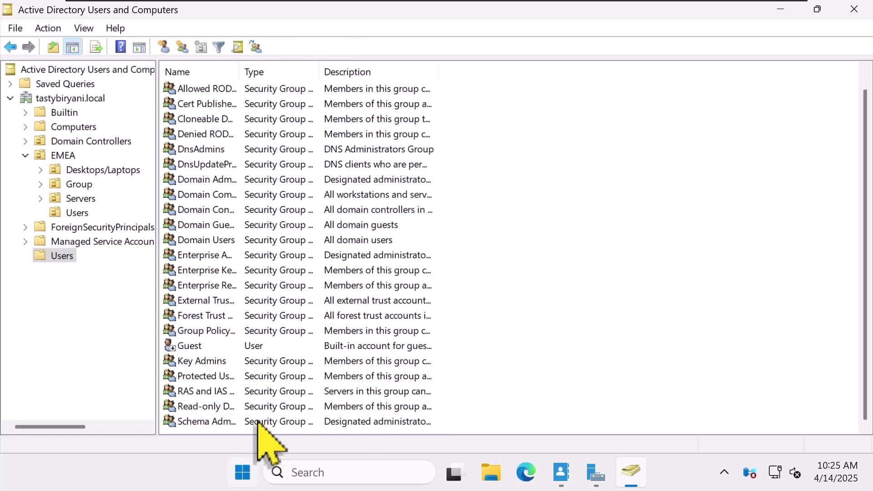
{"action": "left_click", "coordinate": [298, 243]}
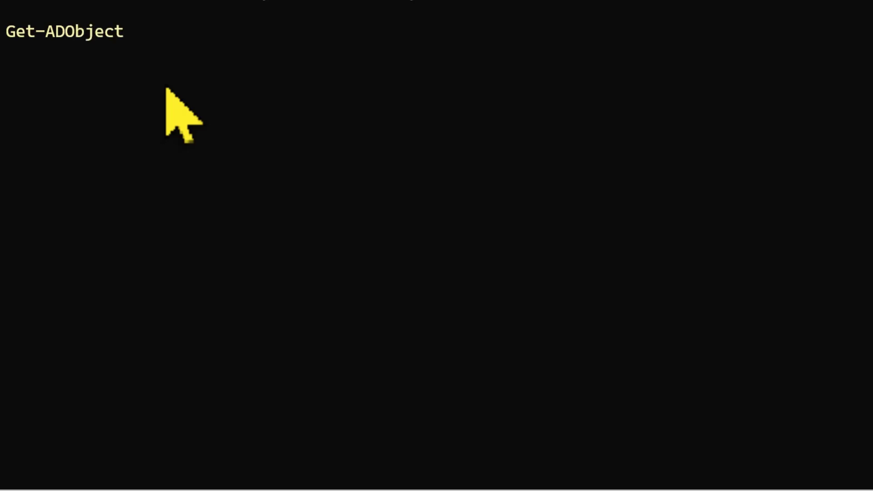
Run Get-ADObject for displayName User1, then rerun with -IncludeDeletedObjects to find it
{"action": "type", "text": " -Filter"}
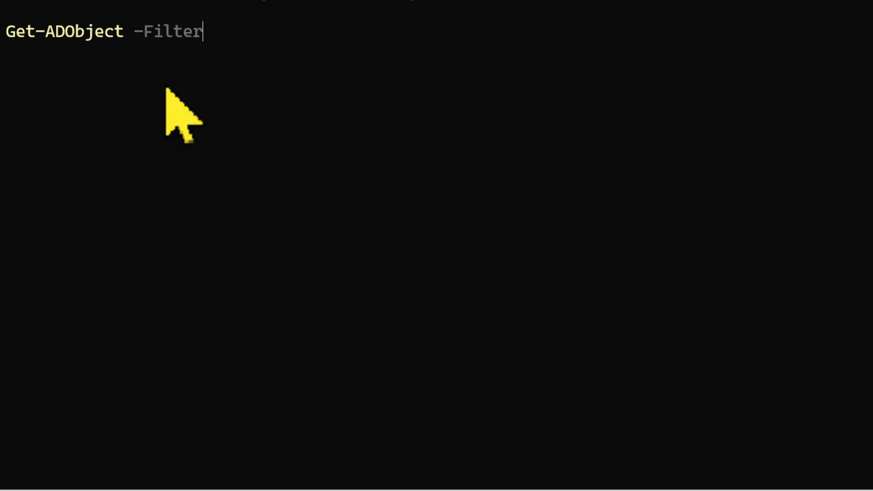
{"action": "type", "text": " {display"}
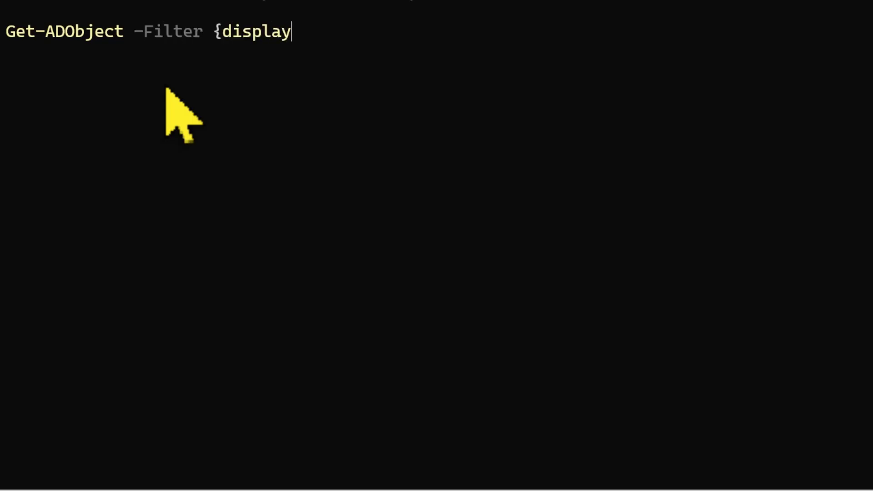
{"action": "type", "text": "Name -eq \"User1\"}"}
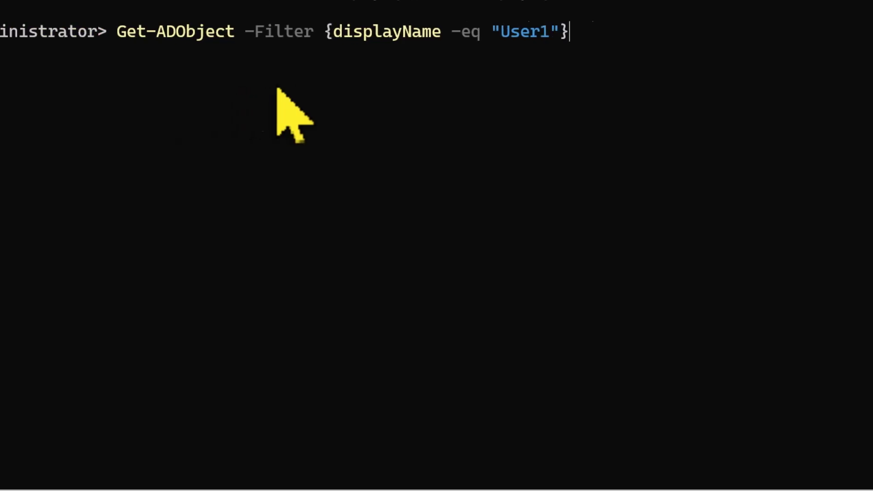
{"action": "key", "text": "Return"}
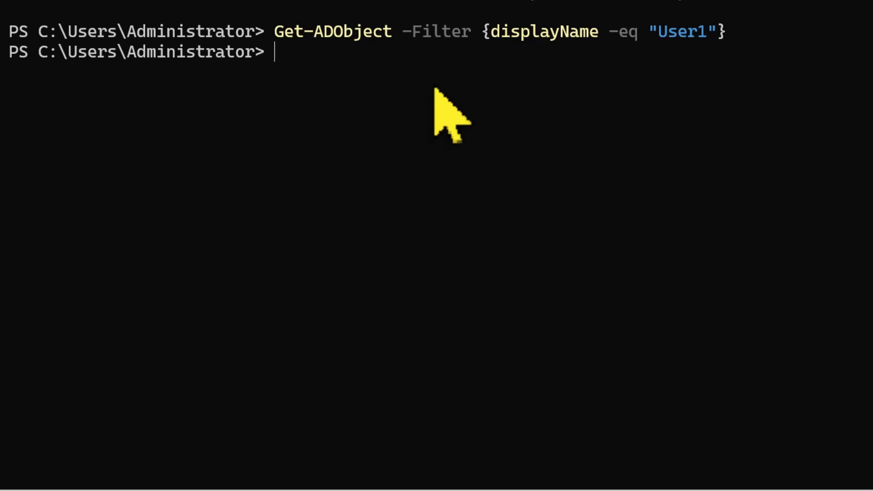
{"action": "key", "text": "Up"}
{"action": "type", "text": "-I"}
{"action": "key", "text": "Tab"}
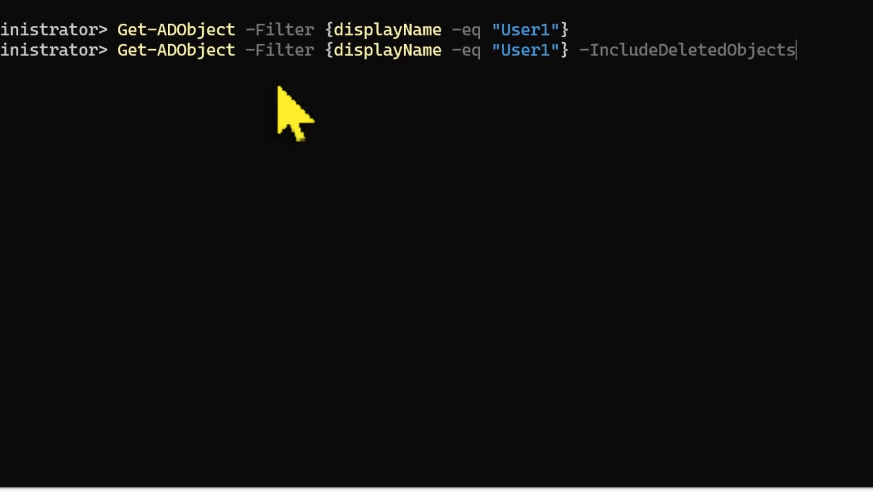
{"action": "key", "text": "Return"}
{"action": "left_click_drag", "start_coordinate": [9, 112], "coordinate": [252, 106]}
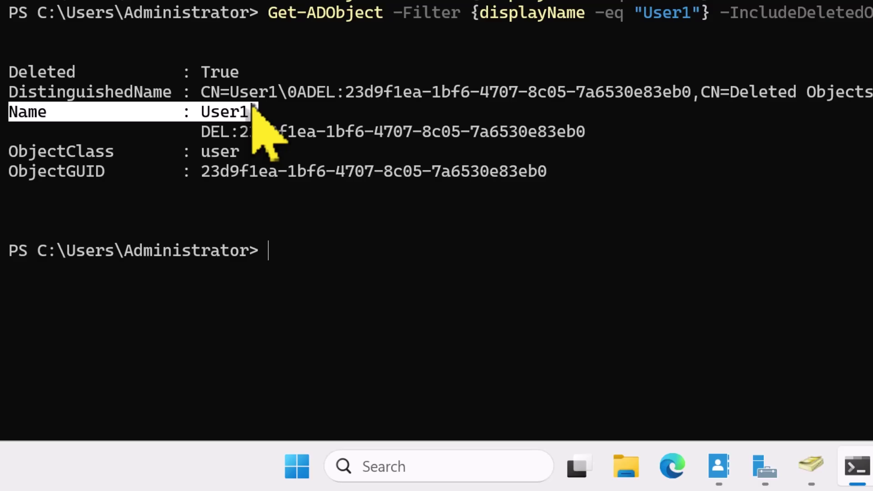
Restore User1 by piping the -IncludeDeletedObjects lookup into Restore-ADObject
{"action": "key", "text": "Up"}
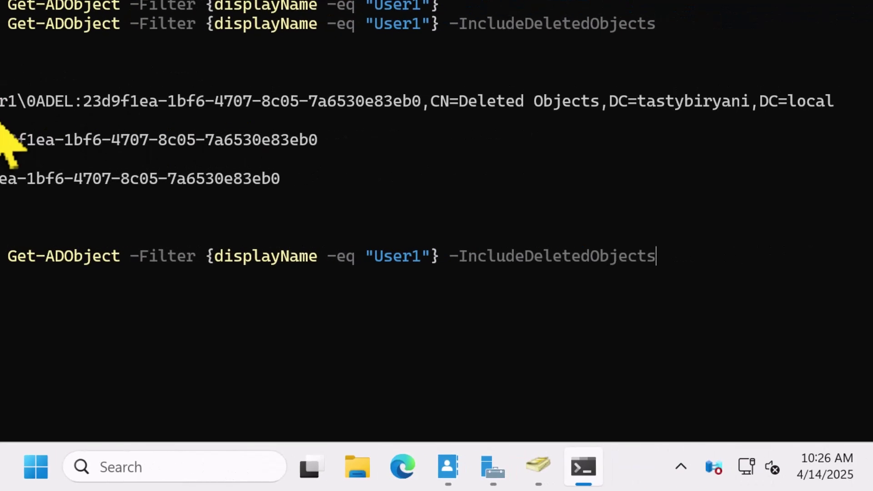
{"action": "type", "text": "| Restore-ADObject"}
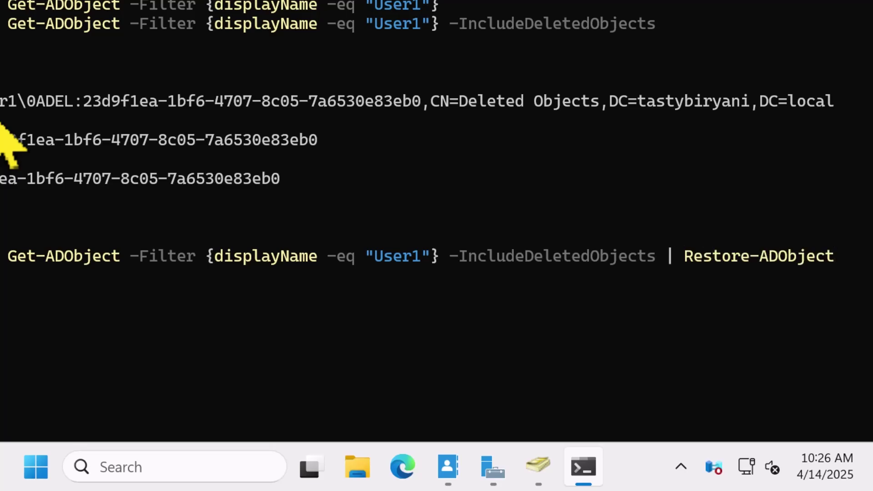
{"action": "key", "text": "Return"}
Rerun the plain User1 lookup without -IncludeDeletedObjects and confirm it now sits in CN=Users
{"action": "key", "text": "Up"}
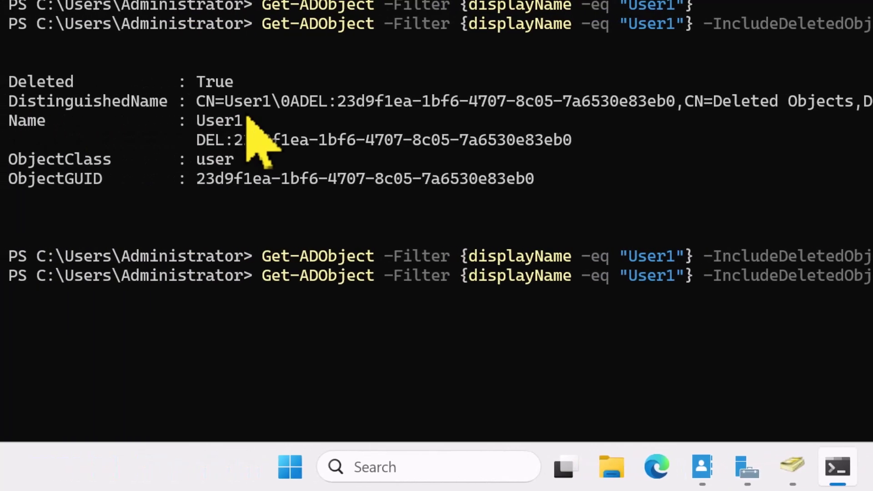
{"action": "key", "text": "BackSpace"}
{"action": "key", "text": "BackSpace"}
{"action": "key", "text": "BackSpace"}
{"action": "key", "text": "BackSpace"}
{"action": "key", "text": "BackSpace"}
{"action": "key", "text": "BackSpace"}
{"action": "key", "text": "BackSpace"}
{"action": "key", "text": "BackSpace"}
{"action": "key", "text": "BackSpace"}
{"action": "key", "text": "BackSpace"}
{"action": "key", "text": "BackSpace"}
{"action": "key", "text": "BackSpace"}
{"action": "key", "text": "BackSpace"}
{"action": "key", "text": "BackSpace"}
{"action": "key", "text": "BackSpace"}
{"action": "key", "text": "BackSpace"}
{"action": "key", "text": "BackSpace"}
{"action": "key", "text": "BackSpace"}
{"action": "key", "text": "BackSpace"}
{"action": "key", "text": "BackSpace"}
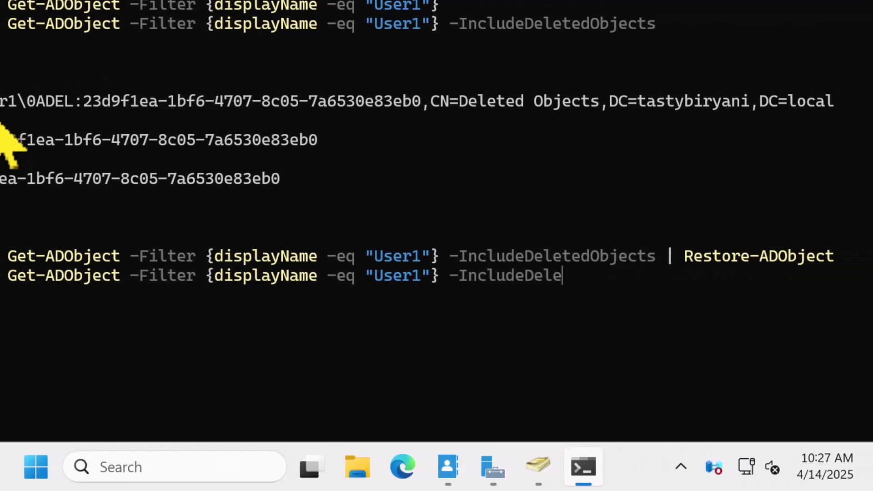
{"action": "key", "text": "BackSpace"}
{"action": "key", "text": "BackSpace"}
{"action": "key", "text": "BackSpace"}
{"action": "key", "text": "BackSpace"}
{"action": "key", "text": "BackSpace"}
{"action": "key", "text": "BackSpace"}
{"action": "key", "text": "BackSpace"}
{"action": "key", "text": "BackSpace"}
{"action": "key", "text": "BackSpace"}
{"action": "key", "text": "BackSpace"}
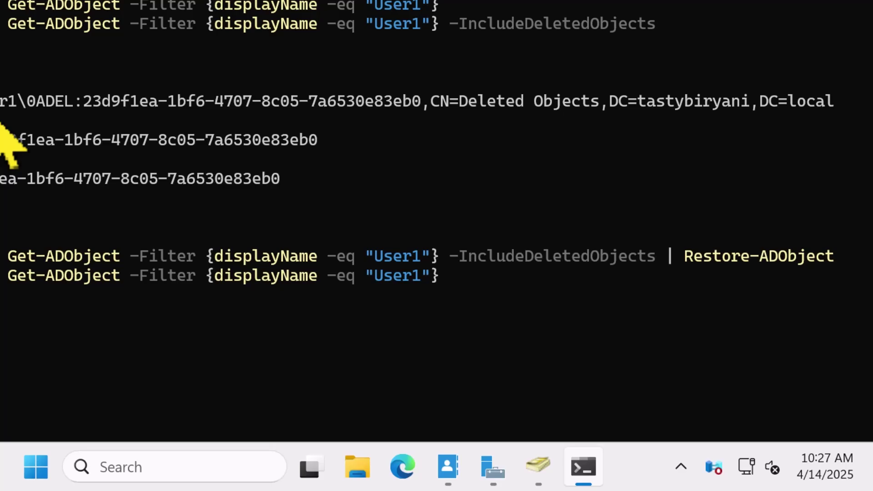
{"action": "key", "text": "Return"}
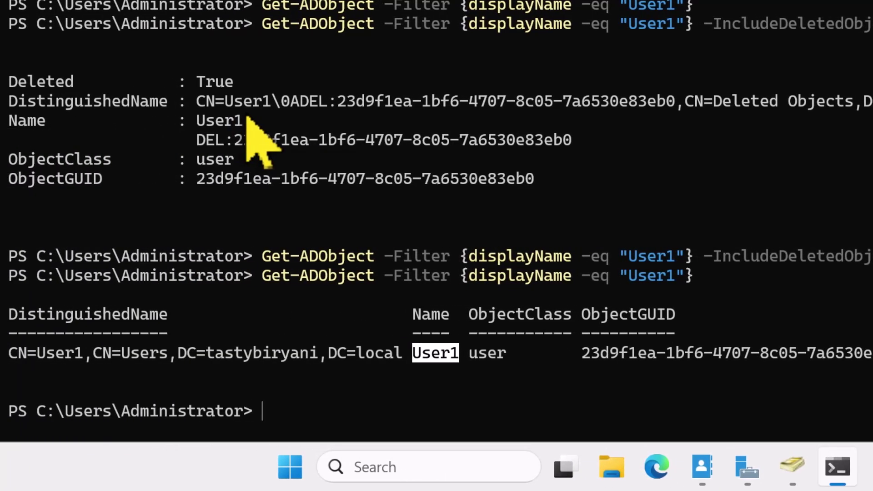
{"action": "double_click", "coordinate": [157, 359]}
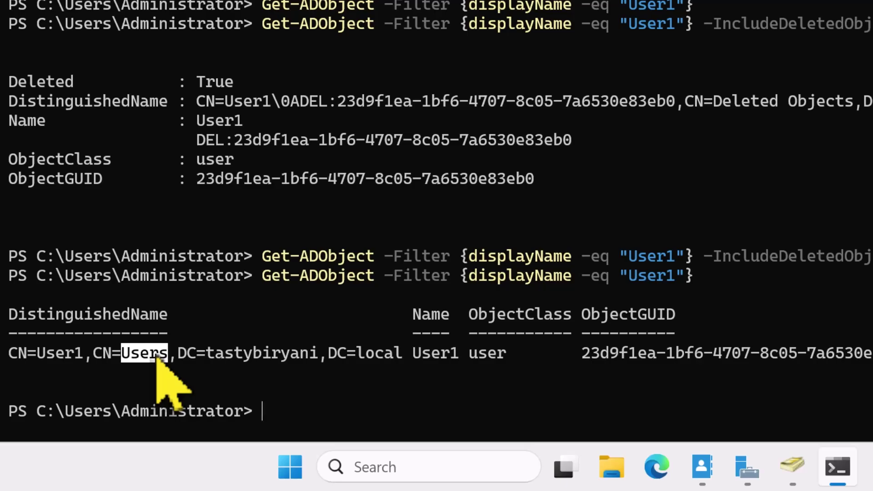